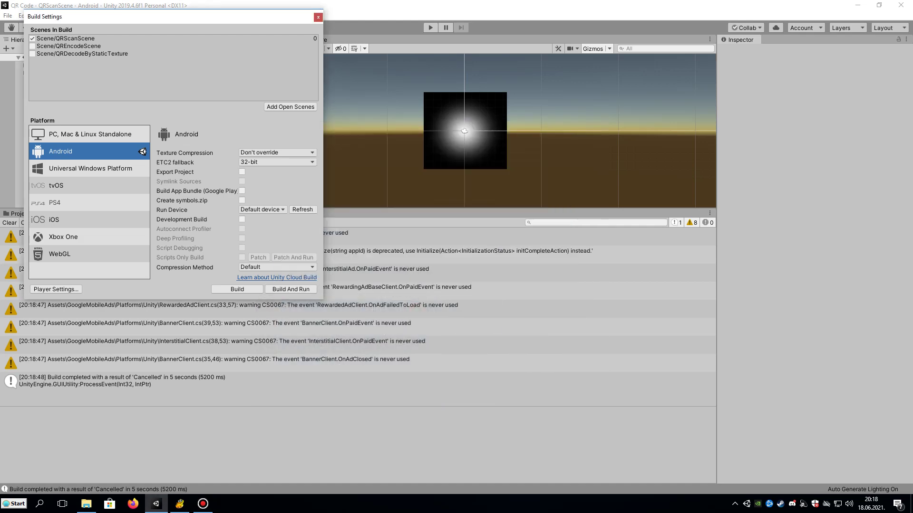
- Start the Android build and accept the apk save location, triggering the outdated SDK error
left_click(237, 289)
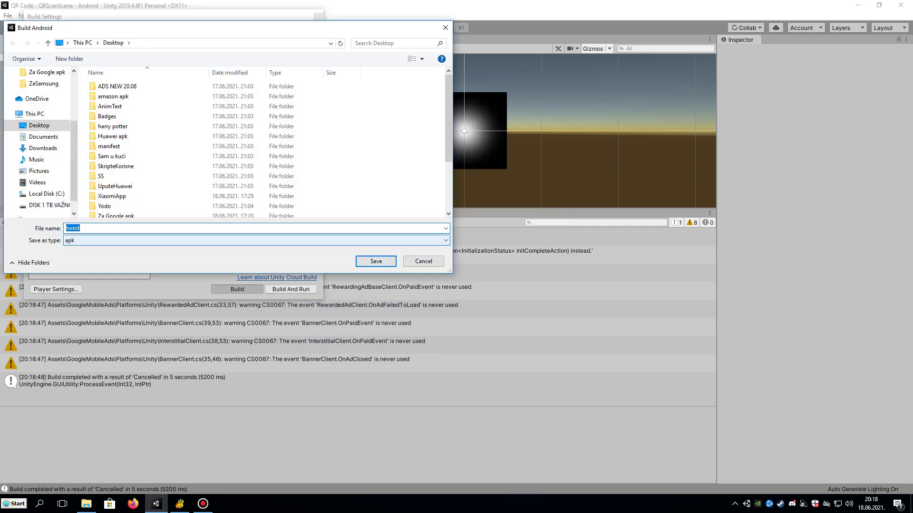
key("Return")
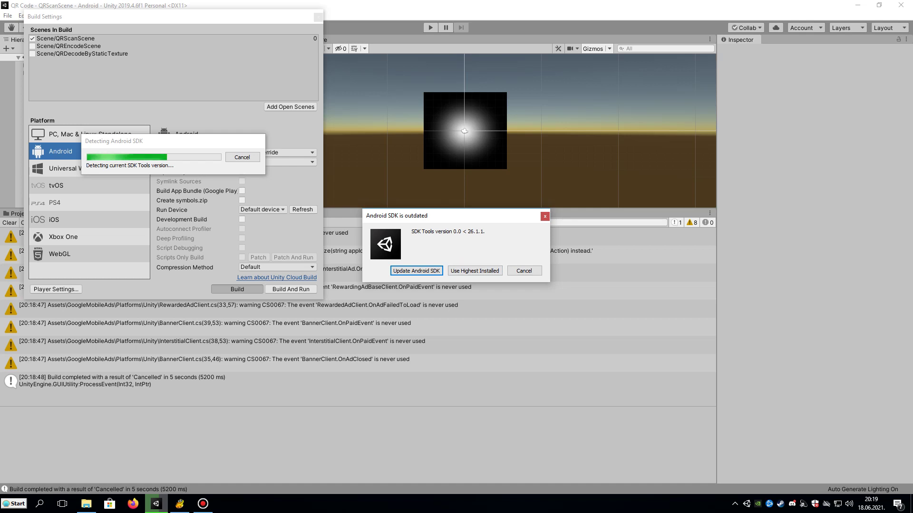
left_click(523, 271)
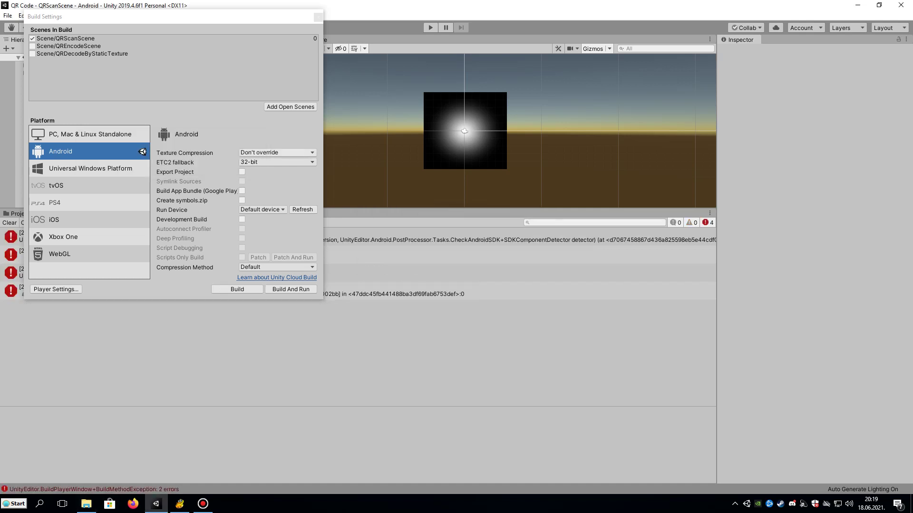
left_click(319, 17)
left_click(7, 15)
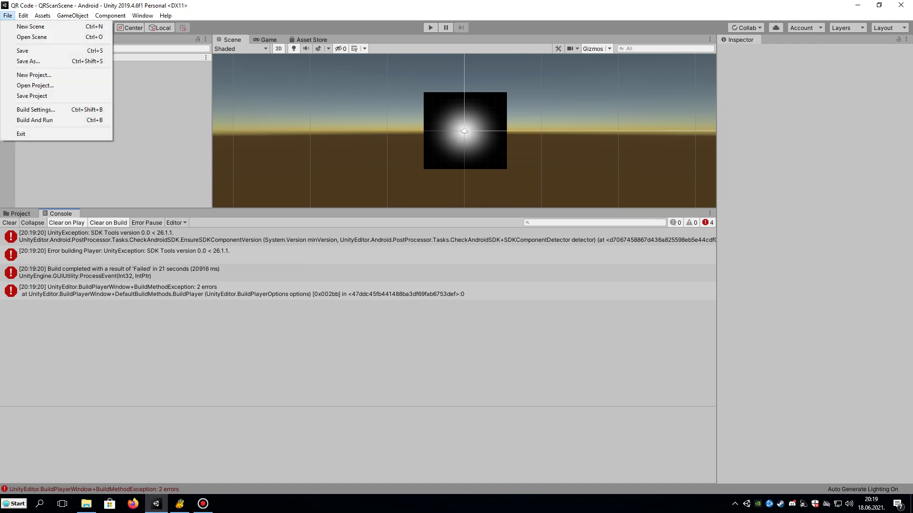
left_click(36, 109)
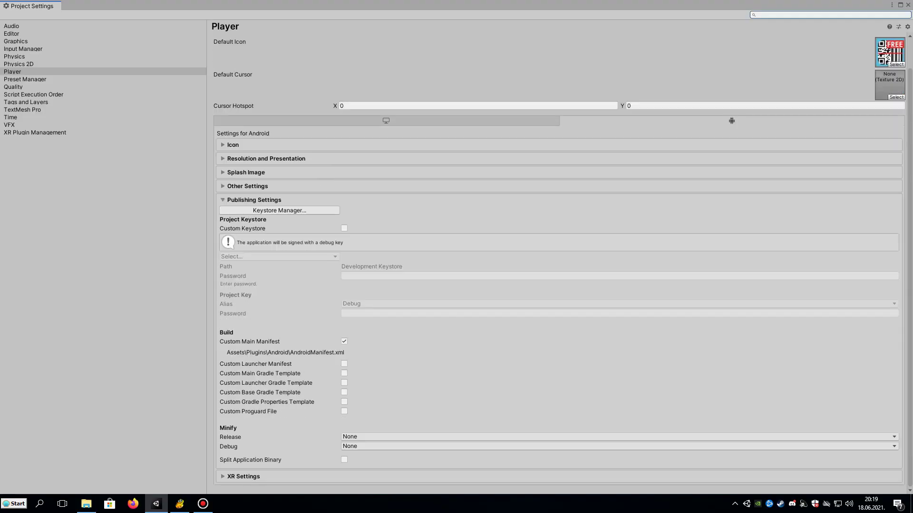
left_click(247, 187)
scroll(556, 285, "down", 10)
scroll(557, 285, "down", 2)
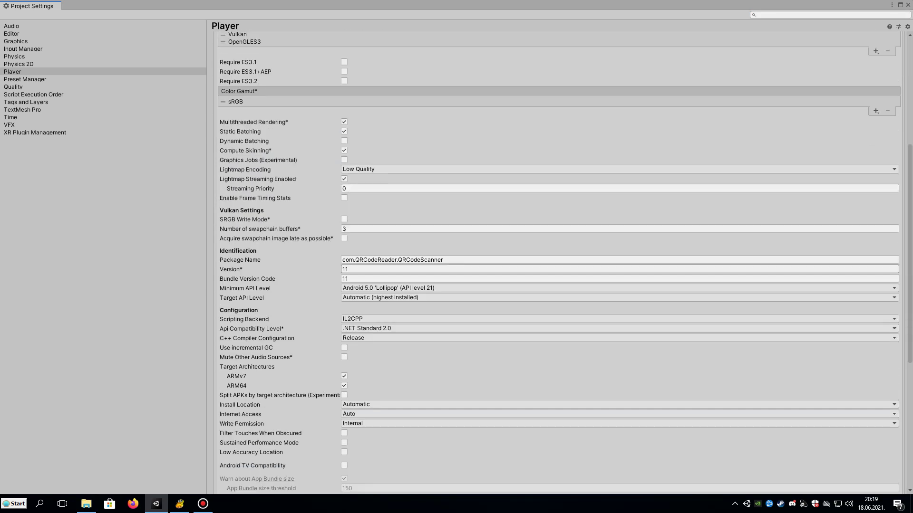
left_click(618, 298)
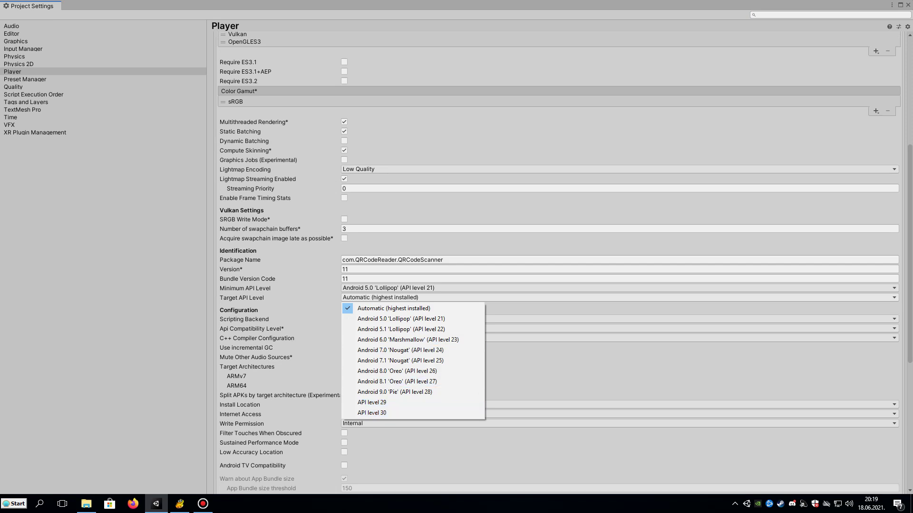
key("Escape")
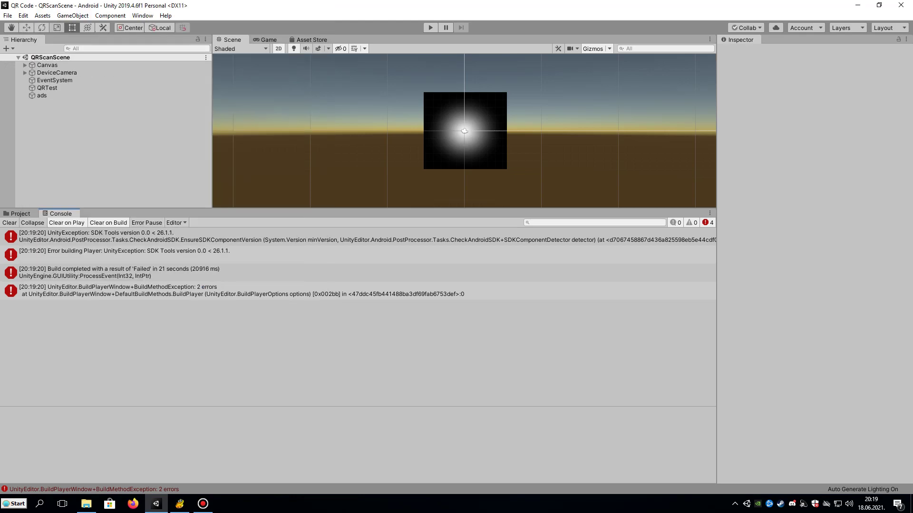
- Copy the Android SDK location path from the Preferences External Tools page
left_click(24, 15)
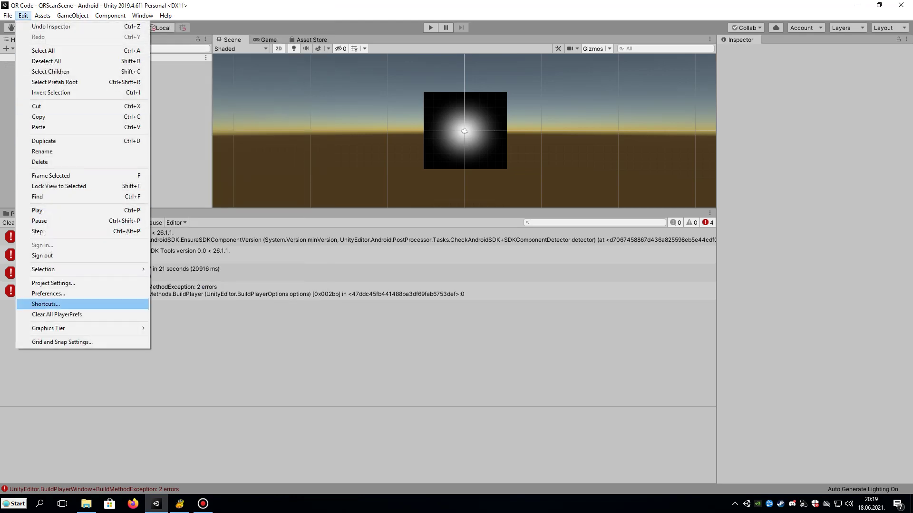
left_click(48, 293)
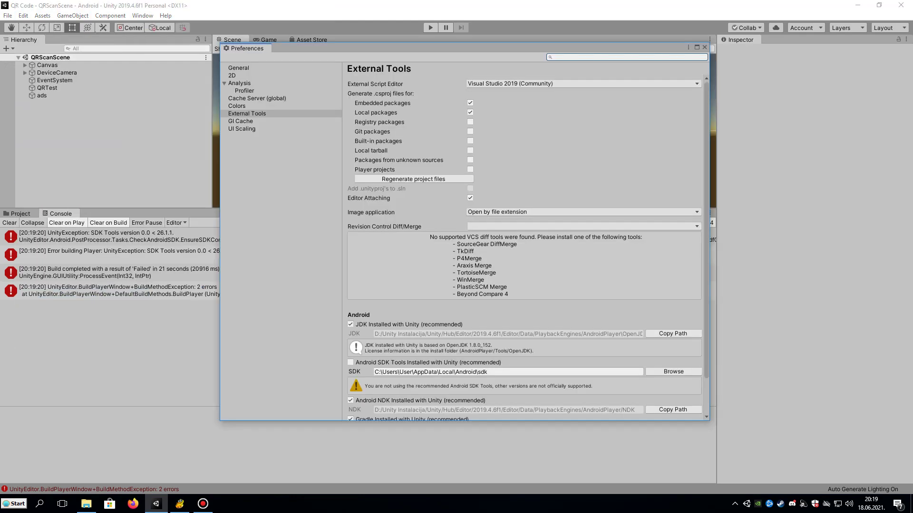
scroll(524, 285, "down", 3)
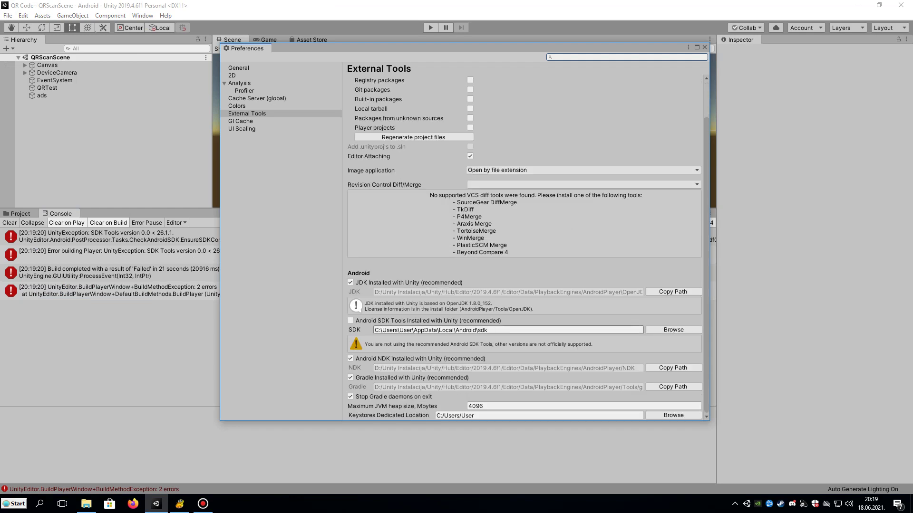
left_click(428, 330)
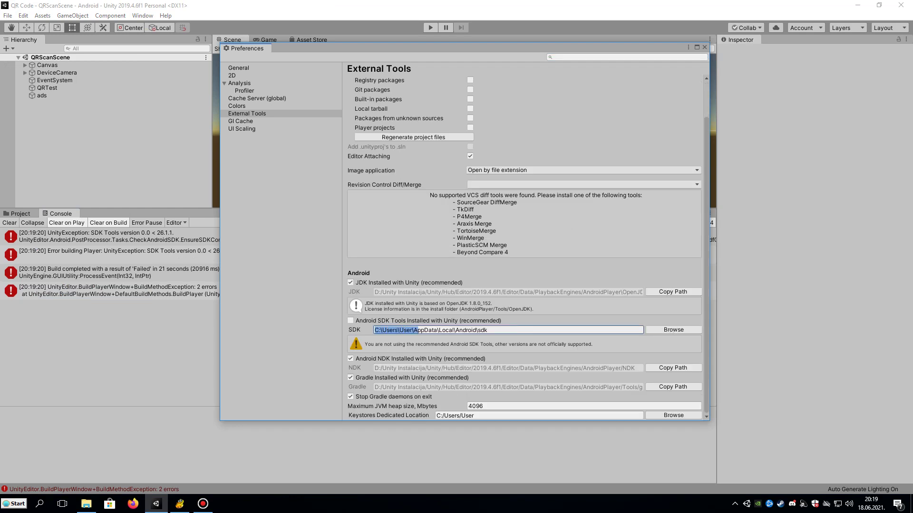
left_click_drag(373, 331, 488, 331)
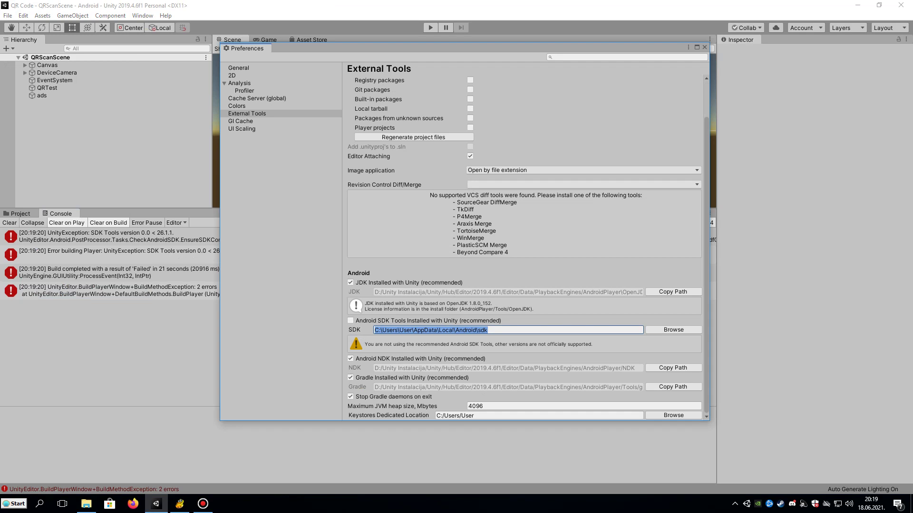
right_click(479, 331)
left_click(505, 350)
- Go to the pasted Android SDK path's tools folder in Explorer and right-click package.xml
left_click(86, 503)
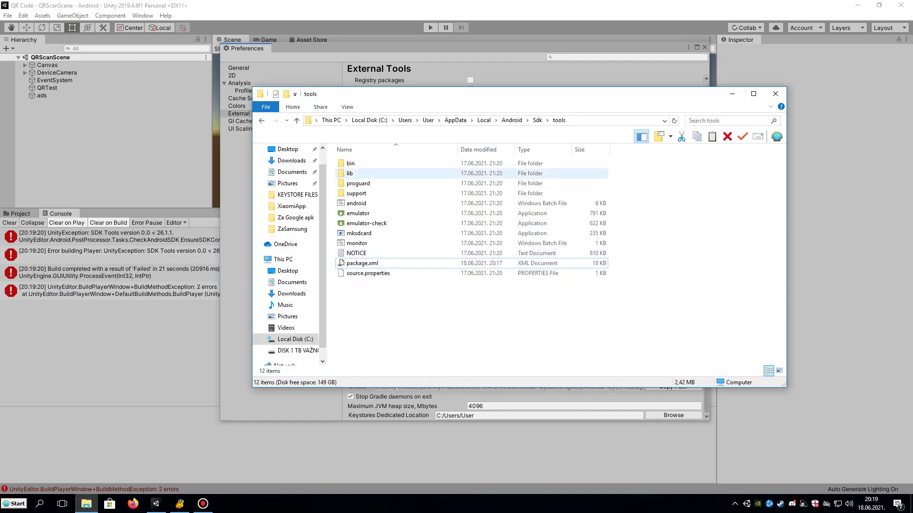
left_click(369, 120)
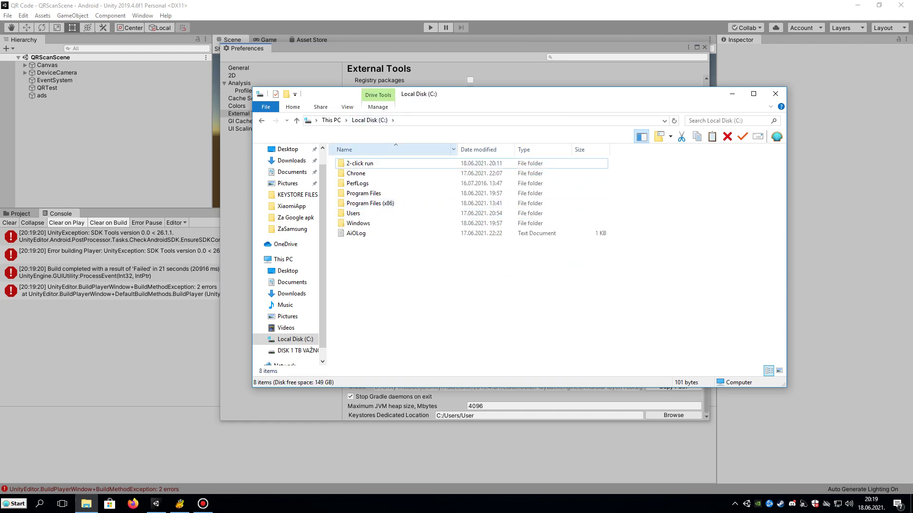
left_click(499, 120)
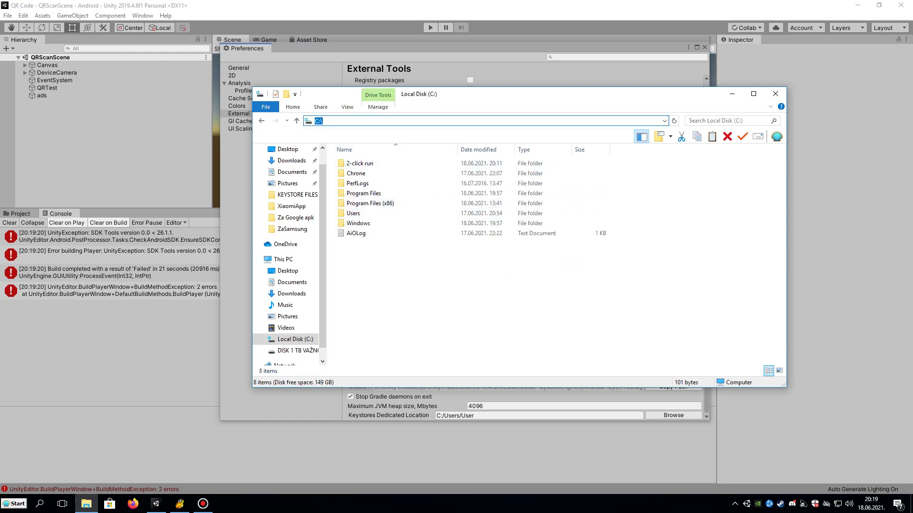
key("ctrl+v")
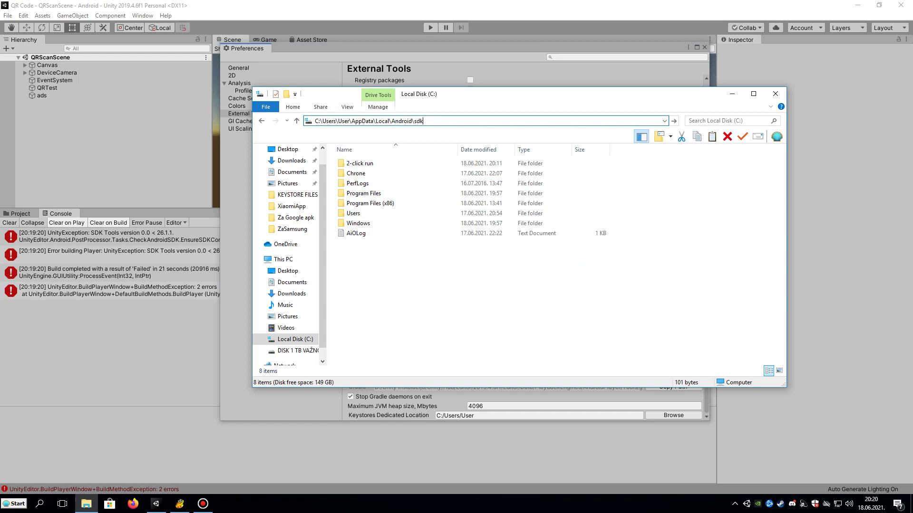
key("Return")
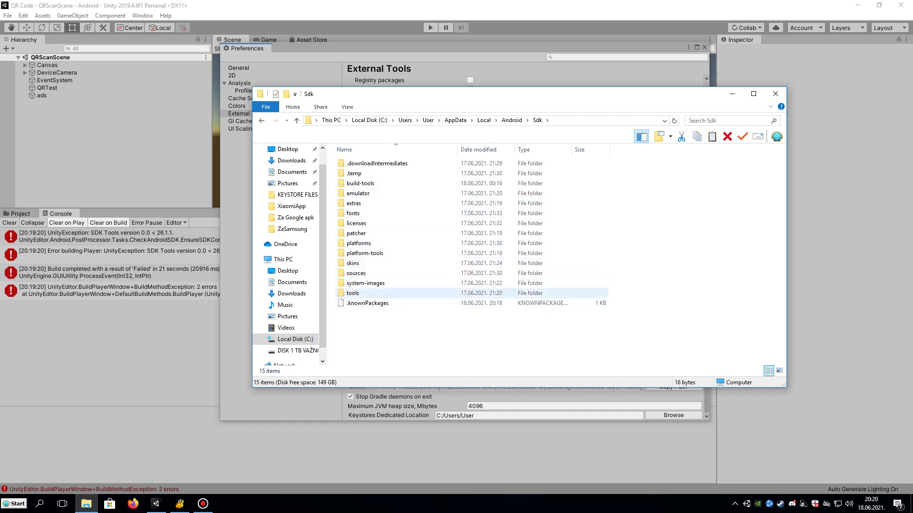
double_click(354, 294)
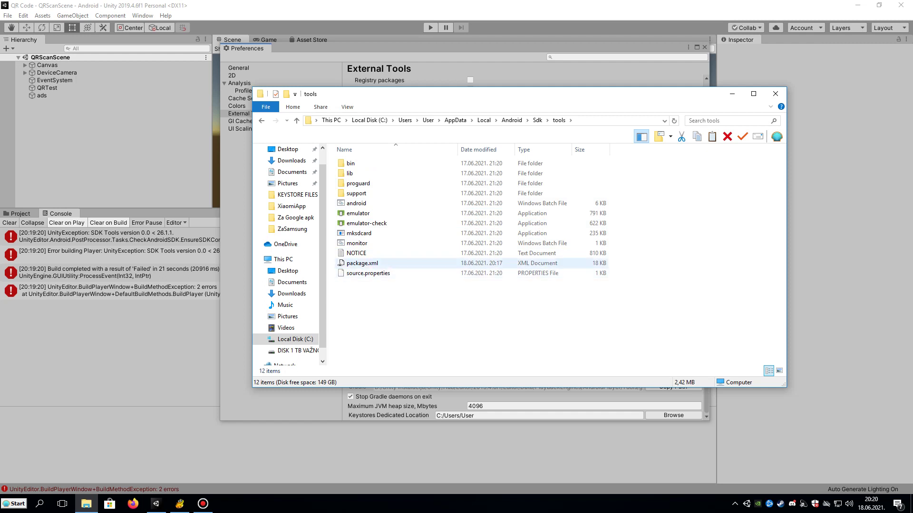
left_click(361, 263)
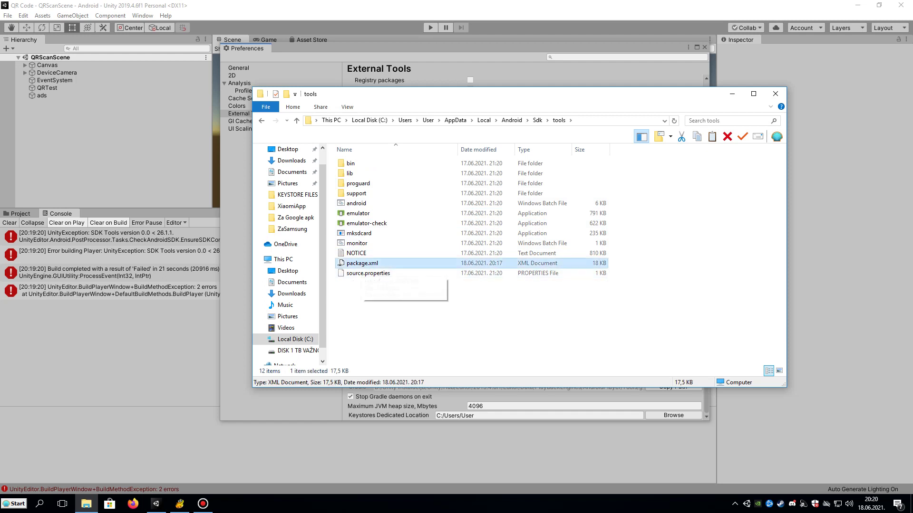
right_click(374, 265)
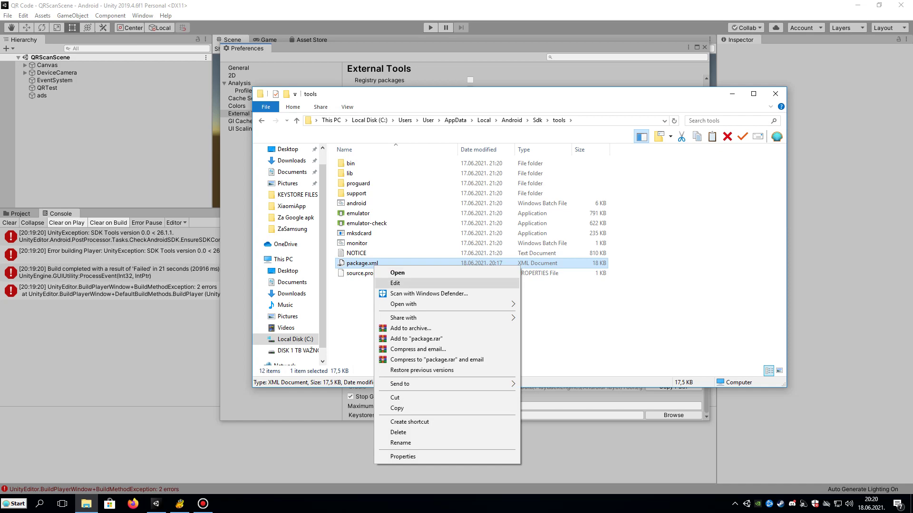
- Replace obsolete="true" with false in package.xml in Notepad and save it
left_click(395, 284)
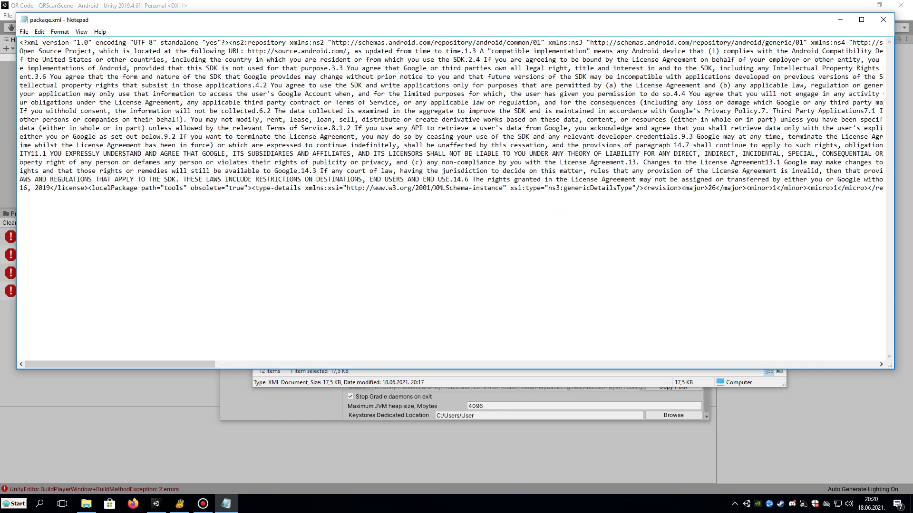
left_click_drag(191, 187, 247, 188)
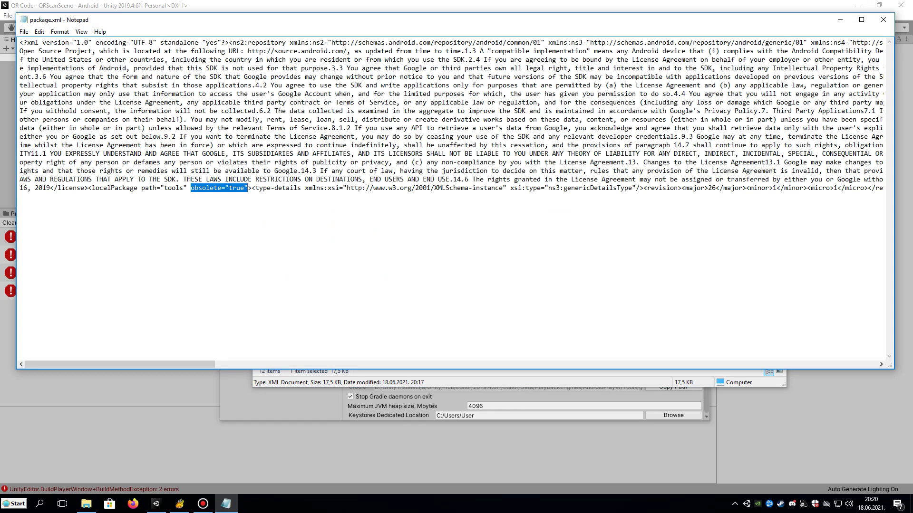
left_click(228, 187)
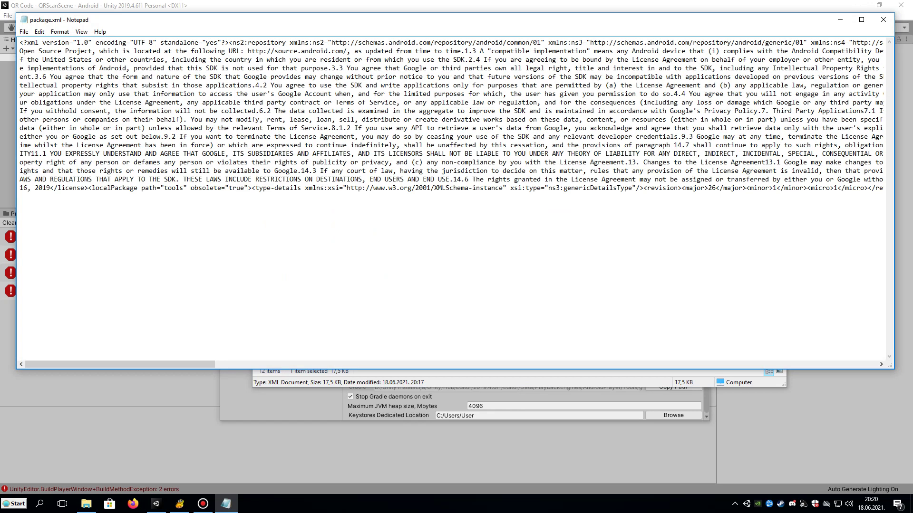
left_click_drag(229, 187, 245, 188)
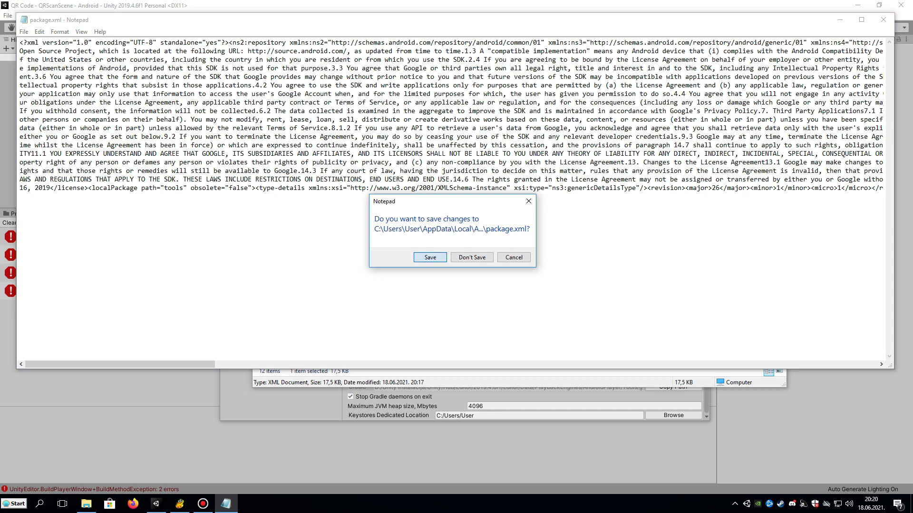
key("Return")
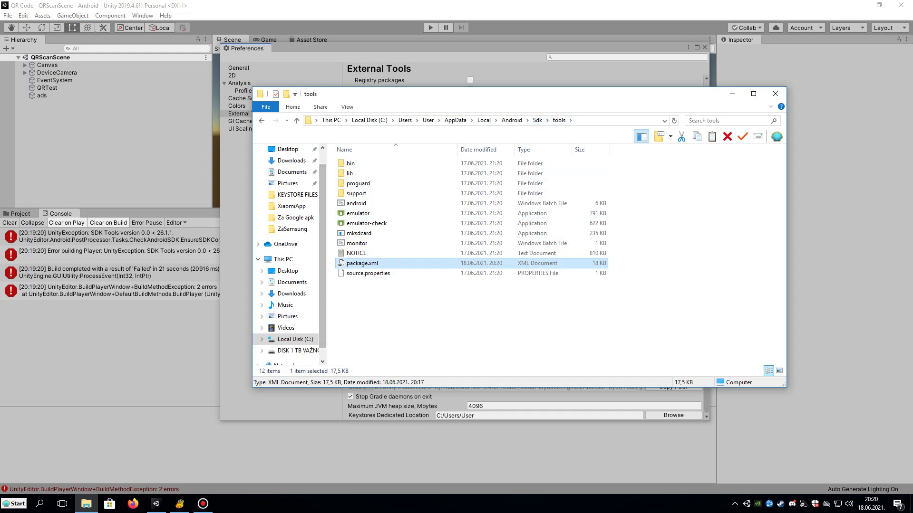
- Step up to the Android and Local folders, then close File Explorer
left_click(511, 120)
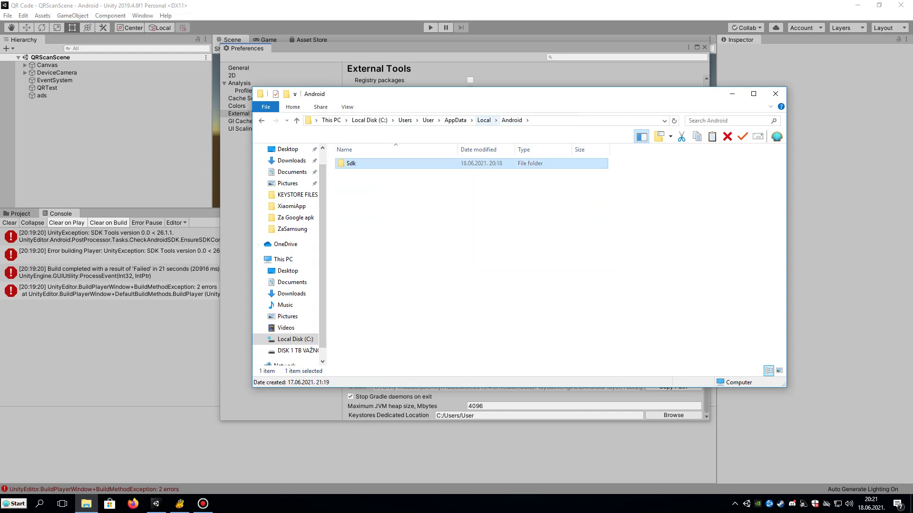
left_click(483, 120)
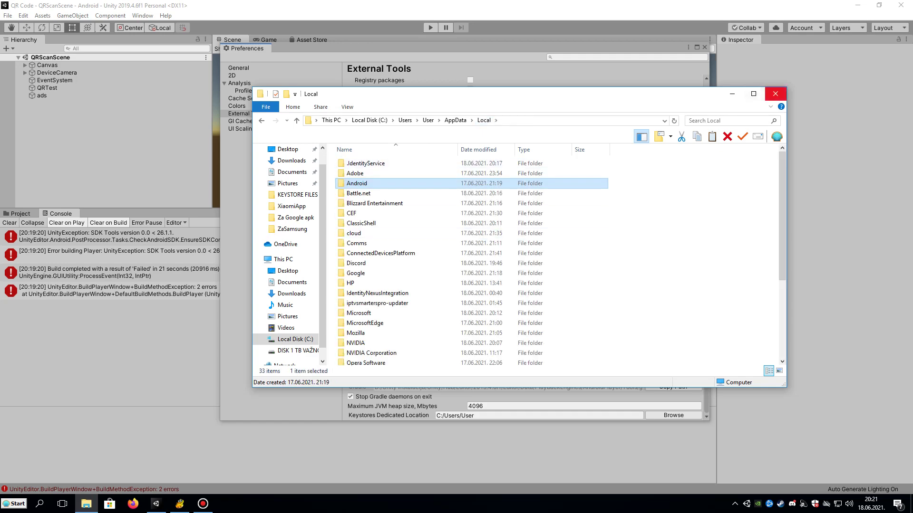
left_click(775, 93)
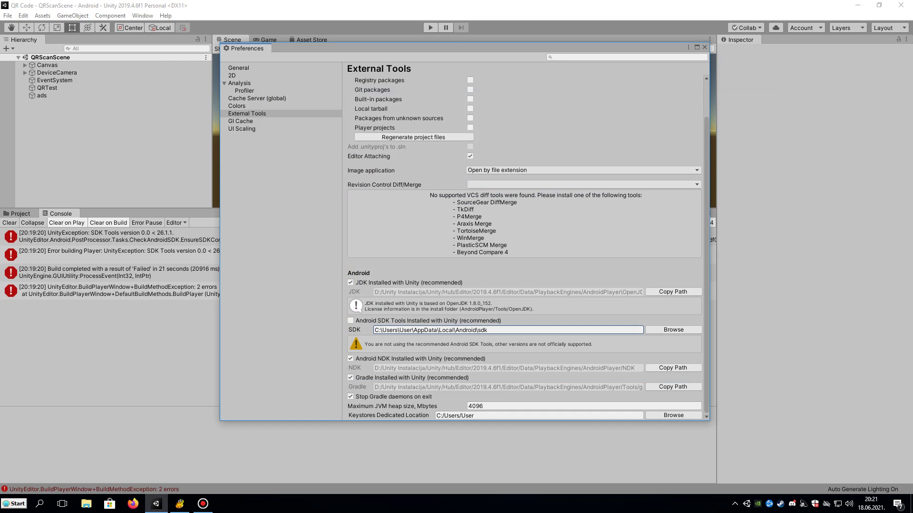
- Close Preferences, clear the old build errors from the Console, and open Build Settings
left_click(704, 47)
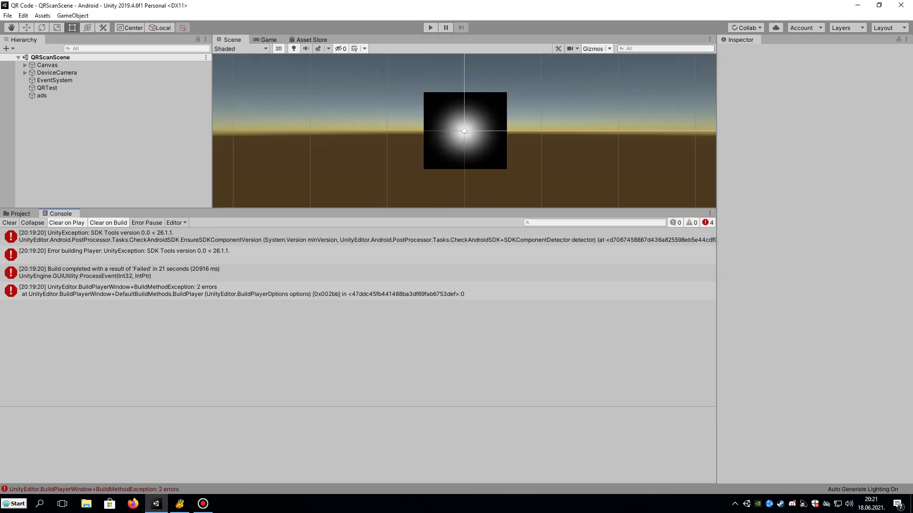
left_click(9, 222)
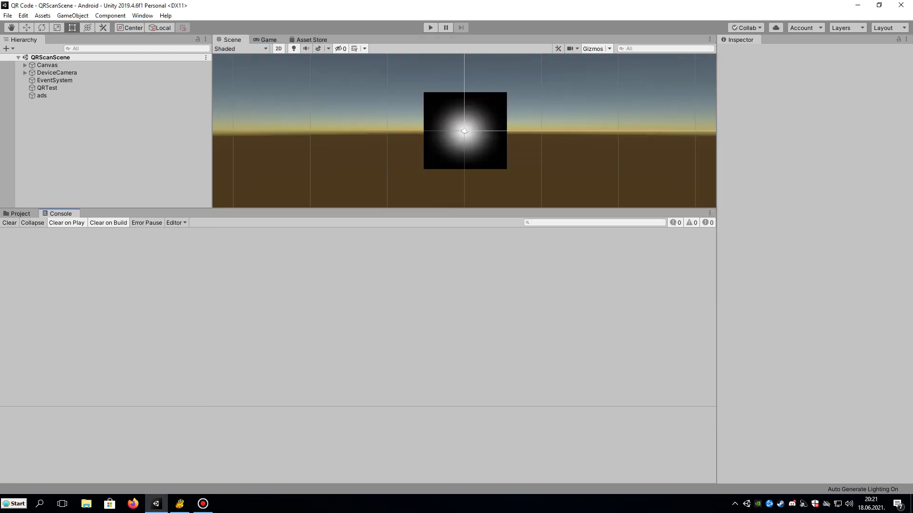
left_click(8, 15)
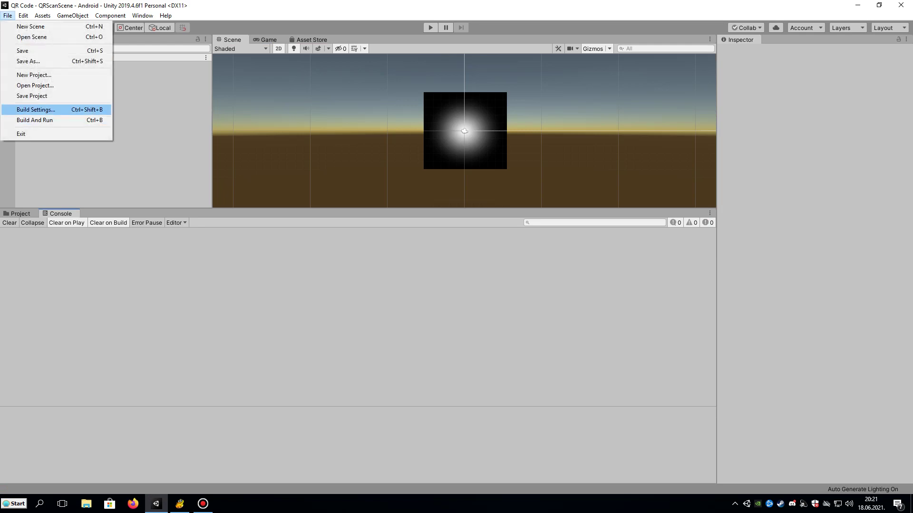
left_click(36, 109)
- Rebuild the apk, dismiss the outdated SDK warning again, and close Build Settings
left_click(237, 289)
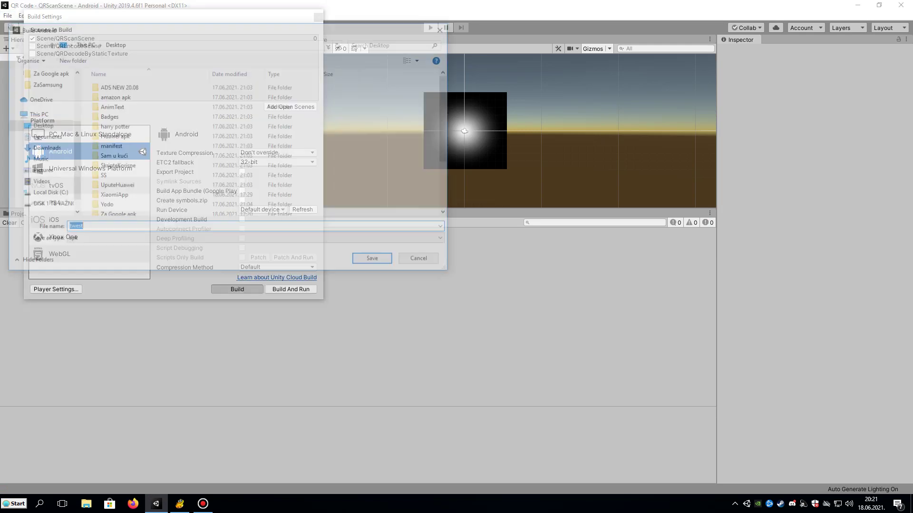
left_click(370, 257)
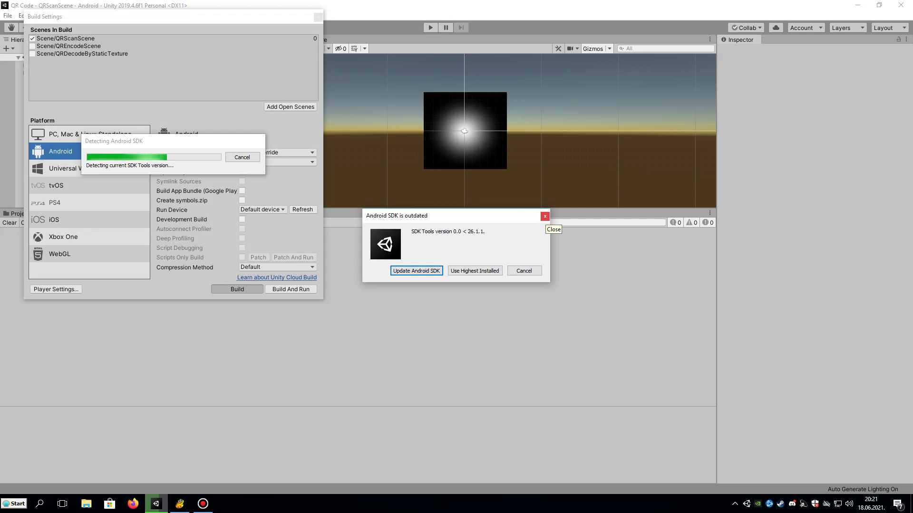
left_click(545, 216)
left_click(318, 17)
left_click(7, 15)
- Quit the Unity editor and close Unity Hub with Alt+F4
left_click(10, 134)
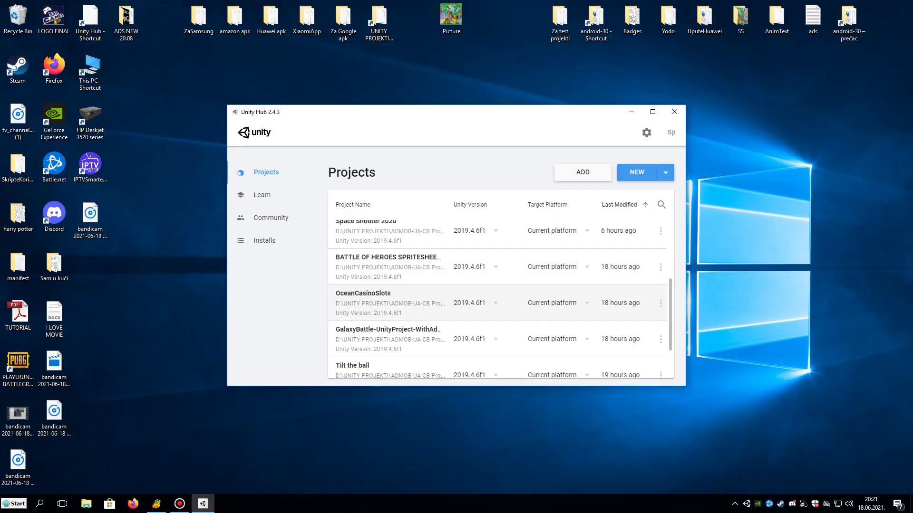
key("alt+F4")
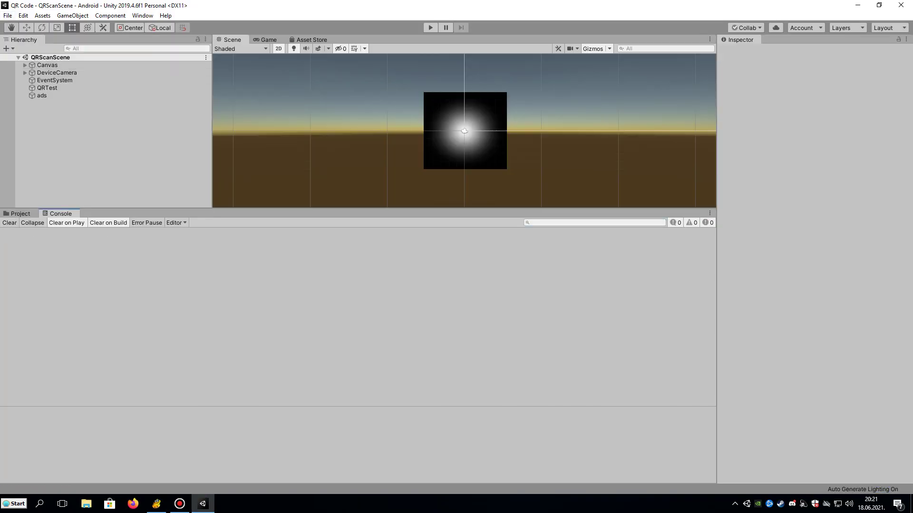
- Open Build Settings and Player Settings, then build and confirm the apk output file
left_click(7, 15)
left_click(28, 110)
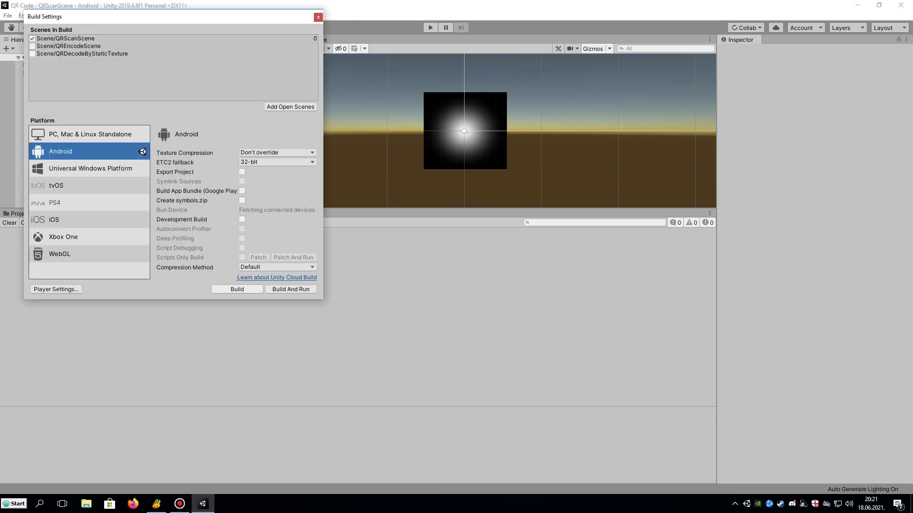
left_click(56, 289)
scroll(271, 263, "down", 4)
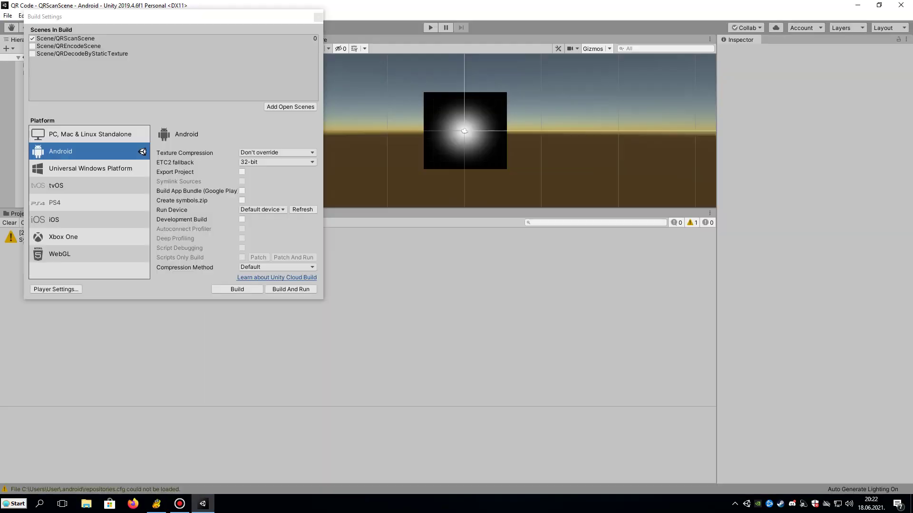
left_click(237, 289)
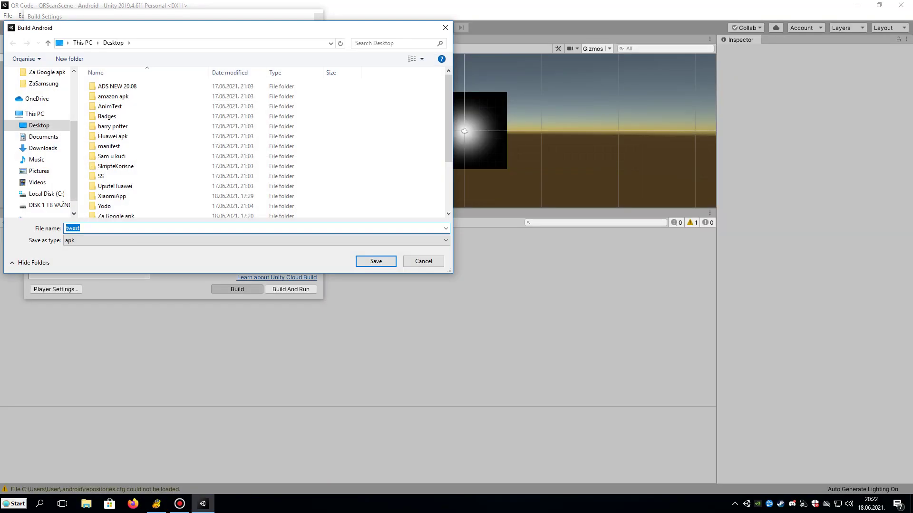
left_click(376, 261)
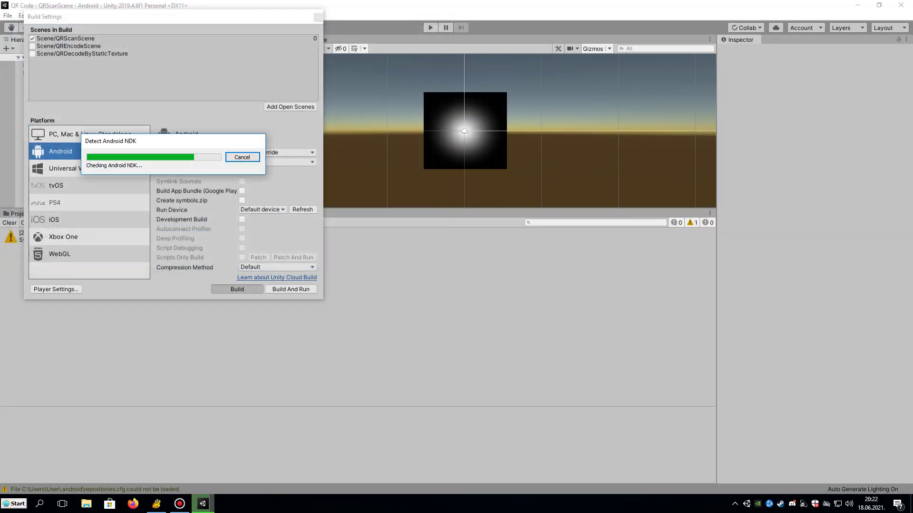